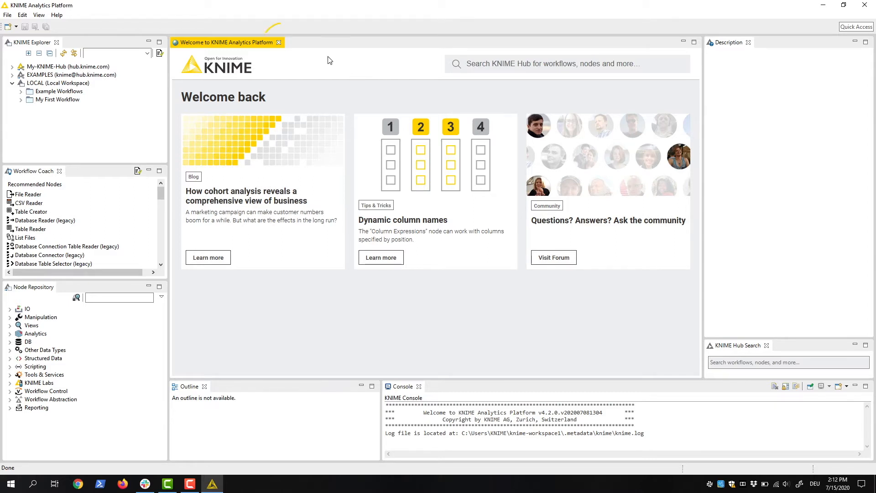
- Close the welcome page and open My First Workflow from the Workflows folder of the local workspace
left_click(278, 42)
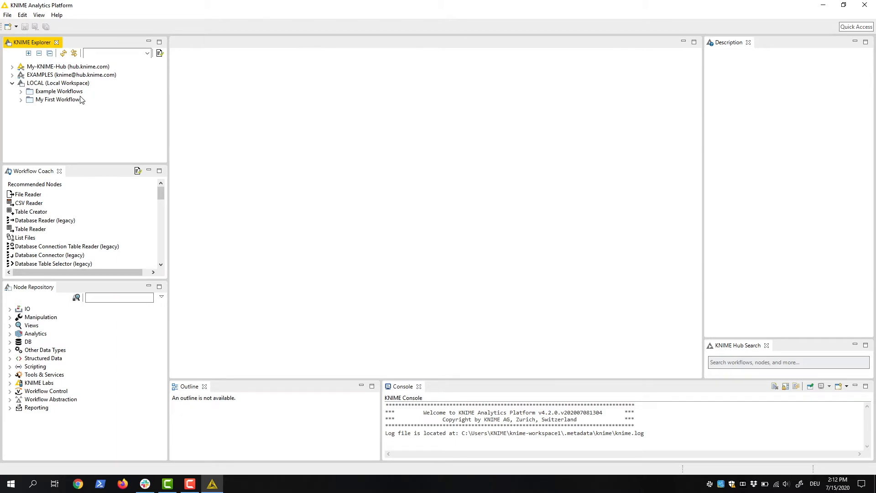
left_click(21, 100)
left_click(29, 116)
double_click(54, 133)
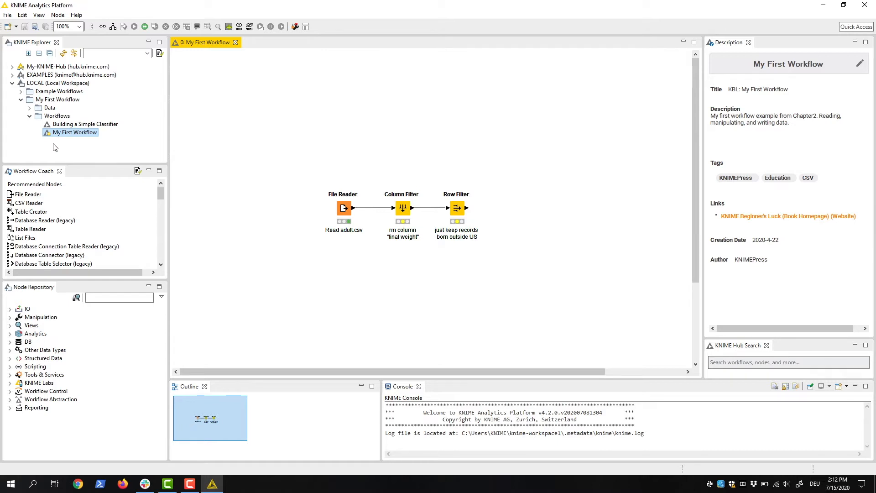
- Add a CSV Writer node from the IO Write category, connected behind the Row Filter
left_click(10, 309)
left_click(20, 325)
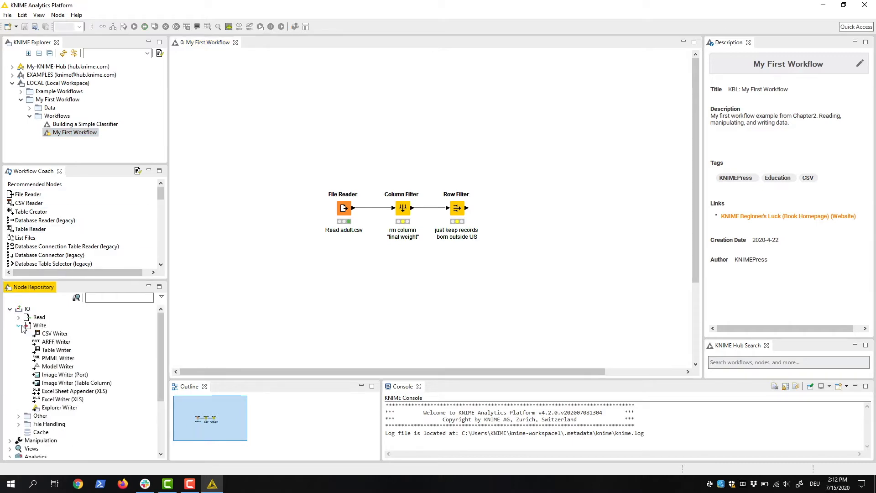
left_click_drag(55, 334, 511, 211)
- Set the CSV Writer's output file to "data" on the Desktop and execute the node
double_click(515, 208)
left_click(505, 163)
left_click(413, 244)
type("data")
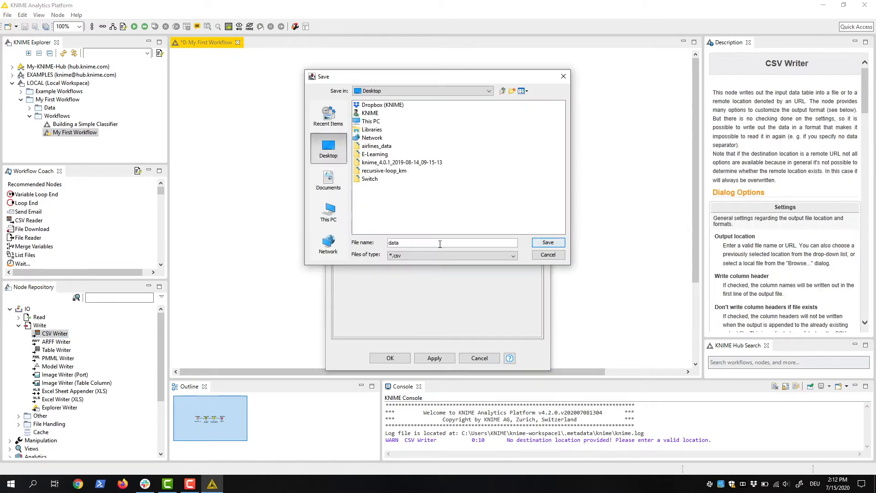
left_click(548, 243)
left_click(390, 359)
left_click(135, 27)
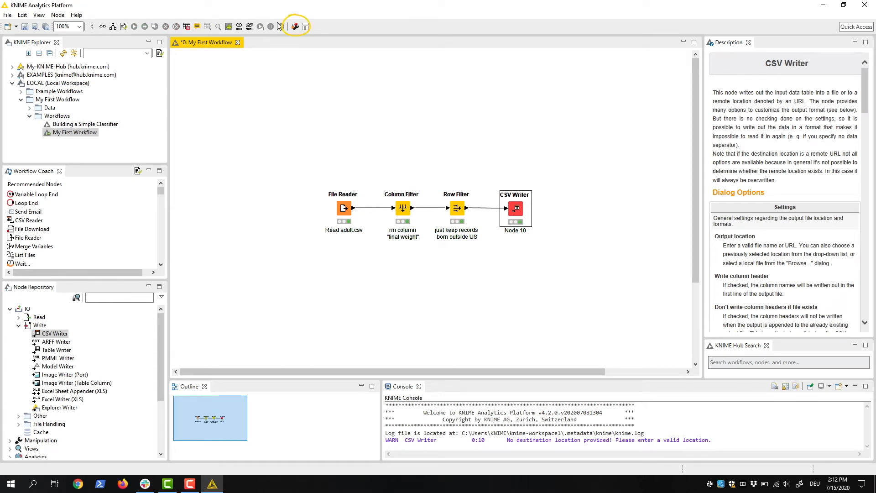
- Configure the workflow editor to show grid lines with 40 px horizontal and vertical spacing and connection line width 1
left_click(296, 26)
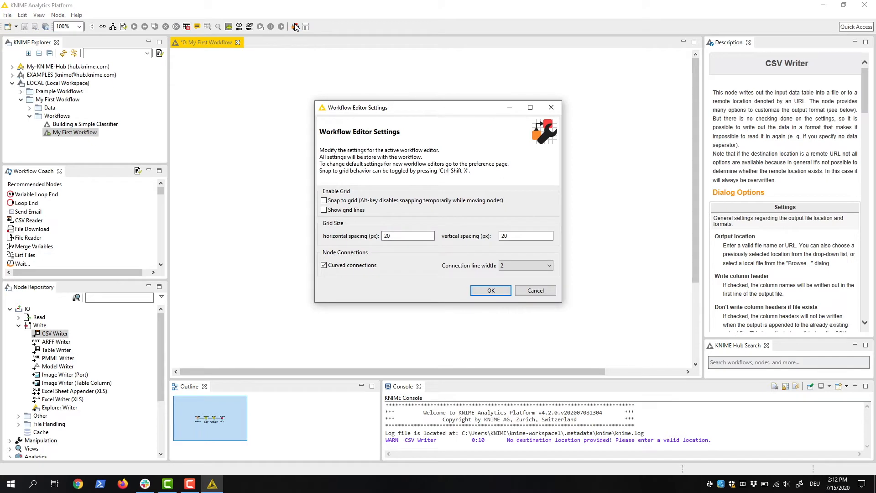
double_click(406, 236)
type("40")
double_click(523, 235)
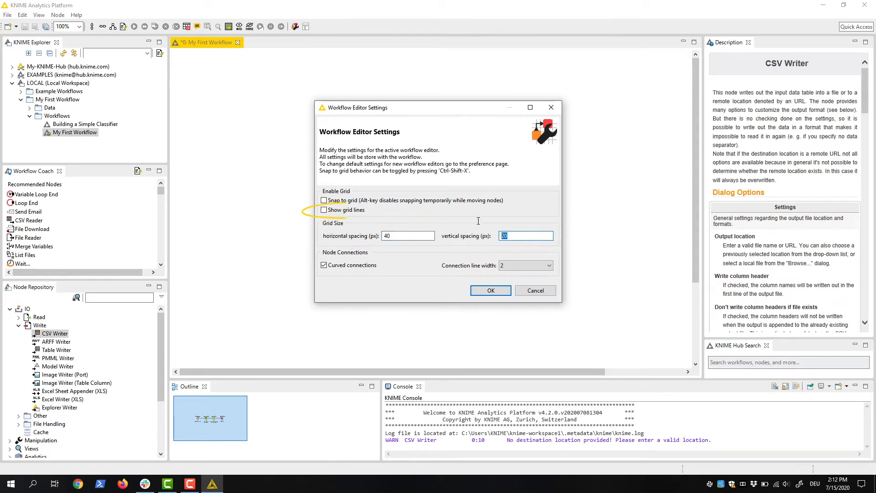
type("40")
left_click(324, 210)
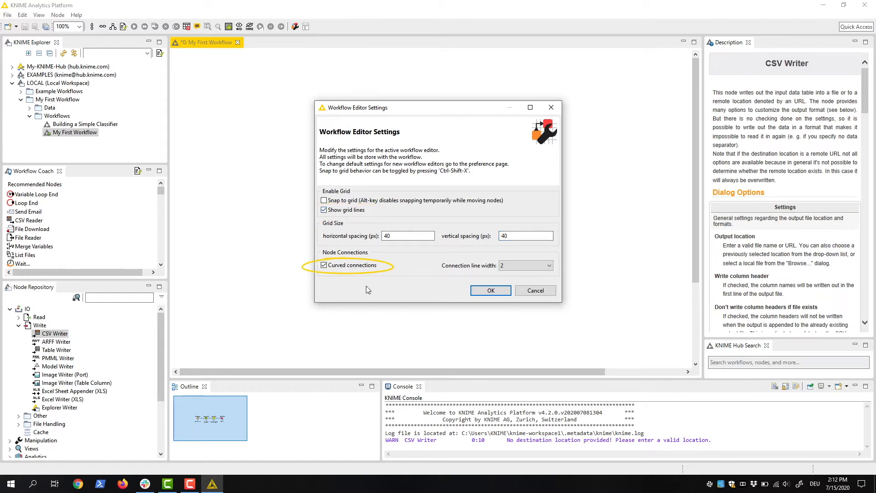
left_click(535, 266)
left_click(530, 274)
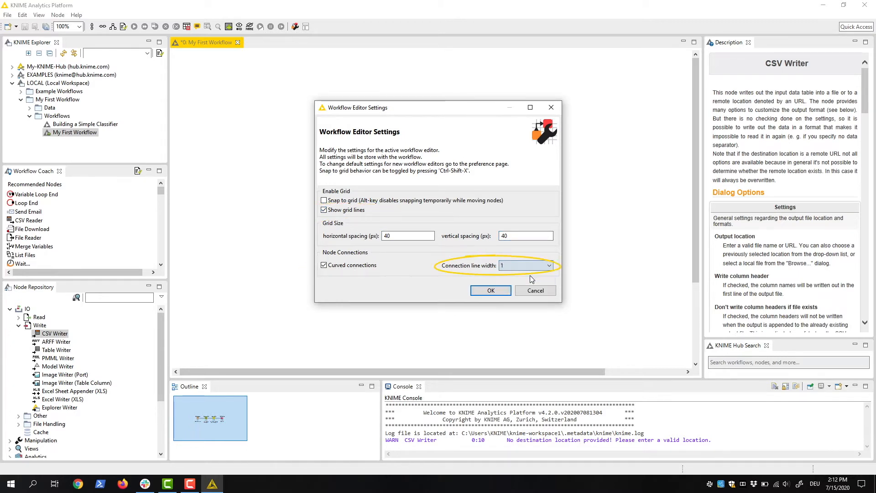
left_click(502, 294)
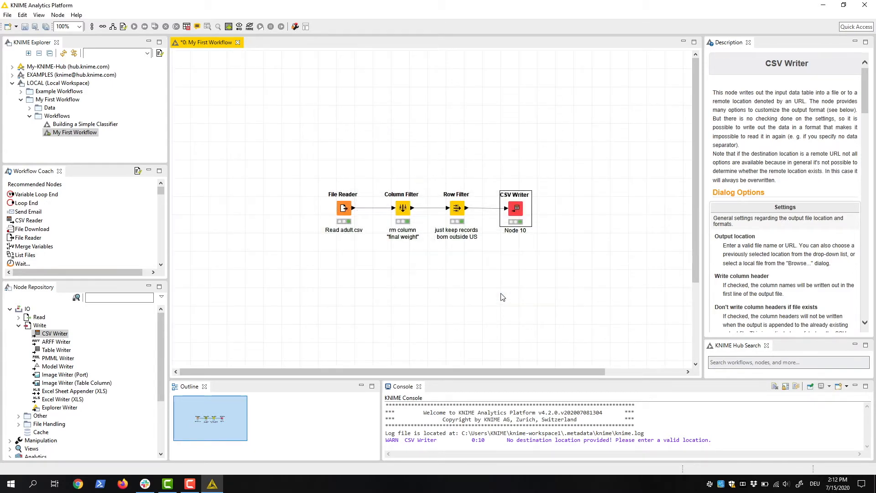
- Review the default Workflow Editor settings in the KNIME GUI preferences and leave without saving
left_click(7, 14)
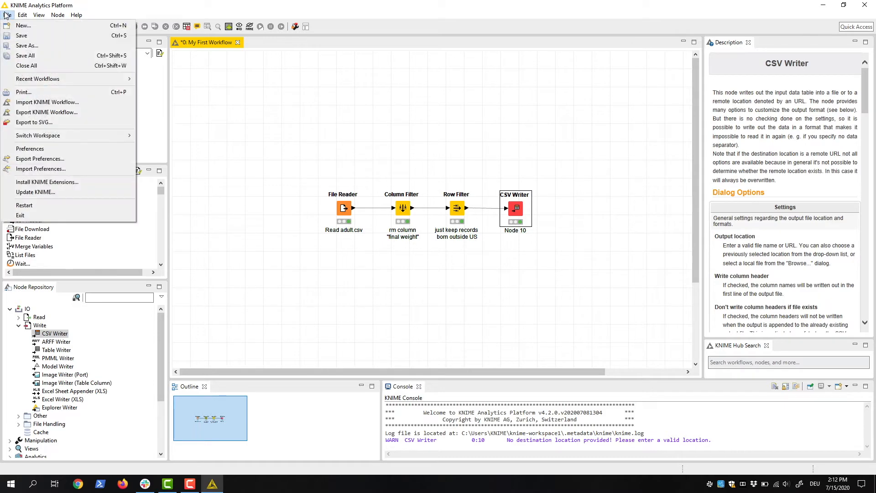
left_click(50, 151)
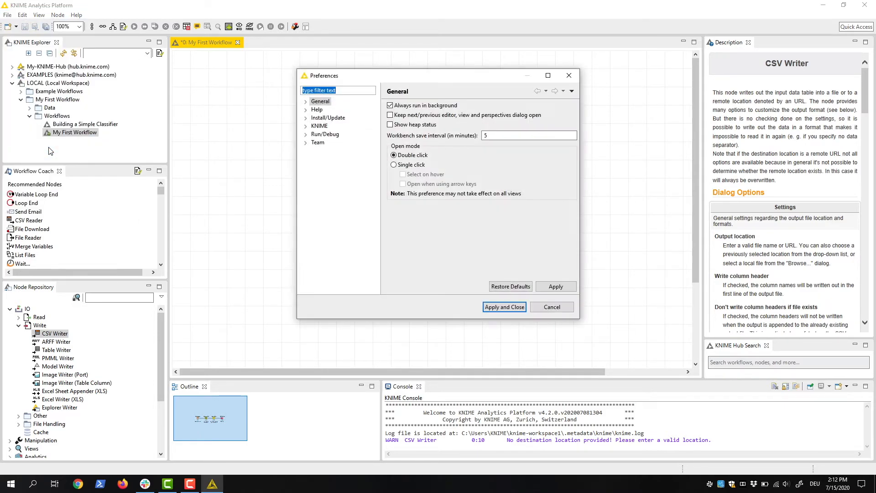
left_click(307, 127)
left_click(315, 184)
left_click(338, 192)
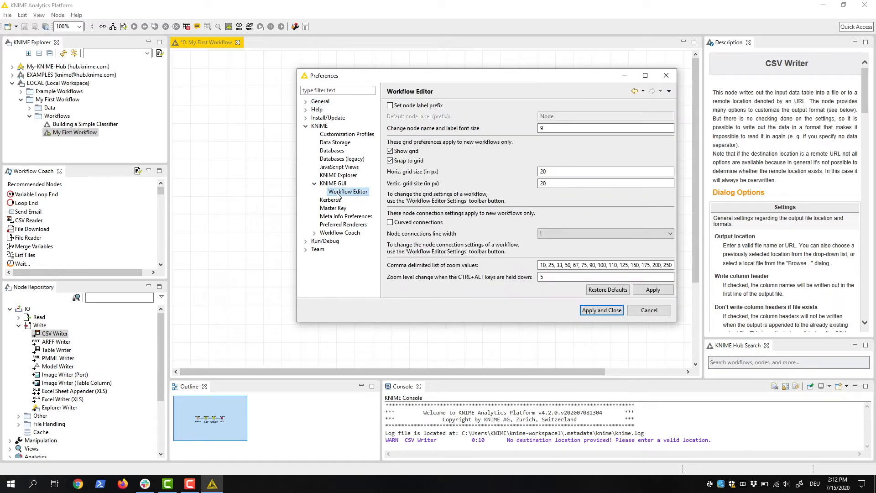
left_click(645, 313)
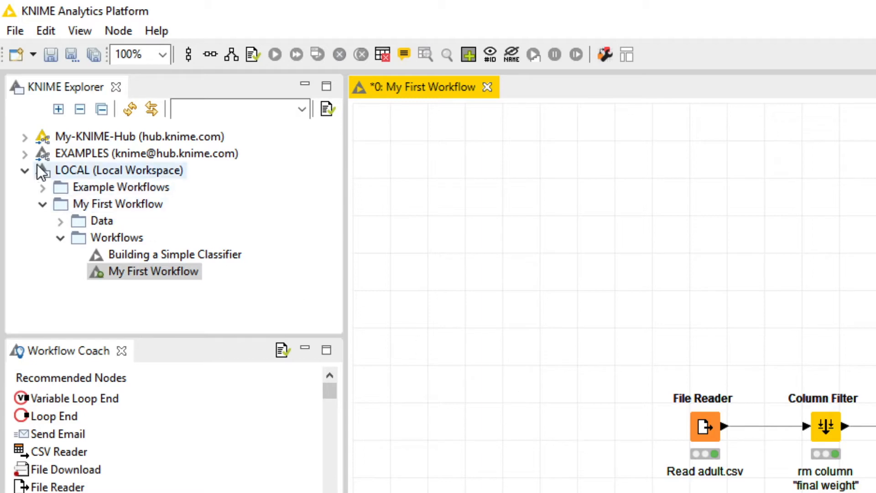
- Browse the example folders on the EXAMPLES server and the contents of the local Data folder
left_click(25, 154)
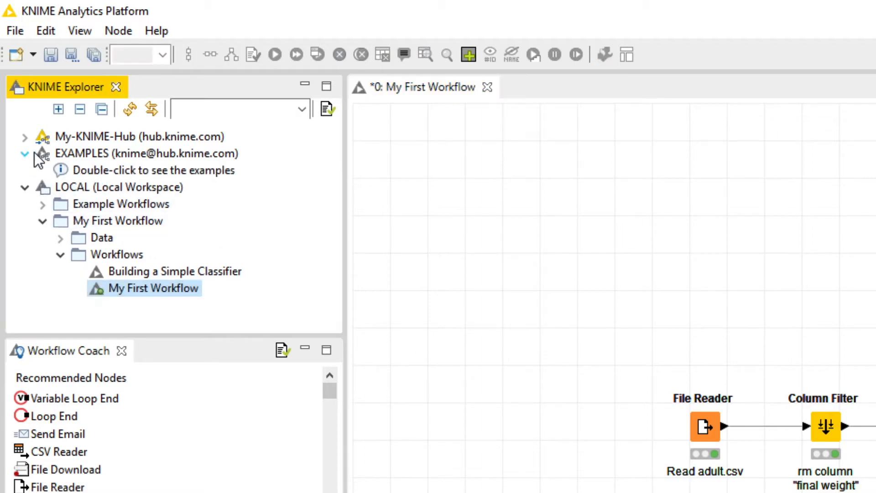
double_click(70, 171)
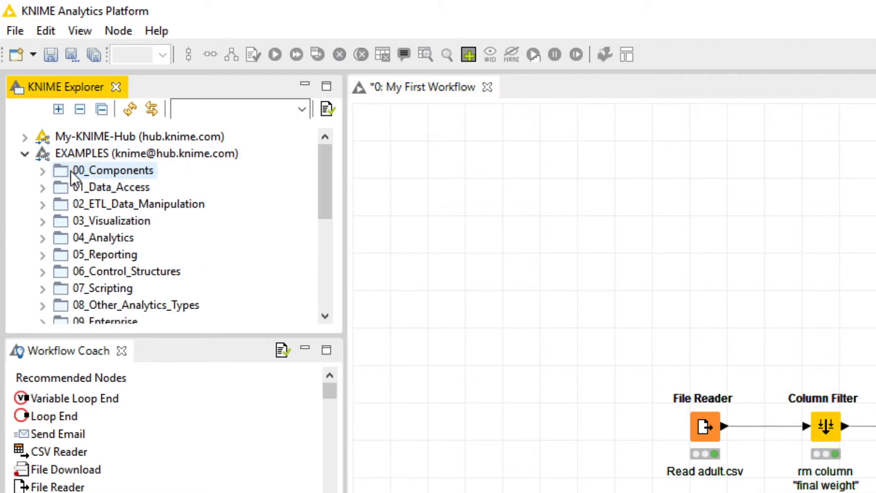
scroll(73, 151, "down", 1)
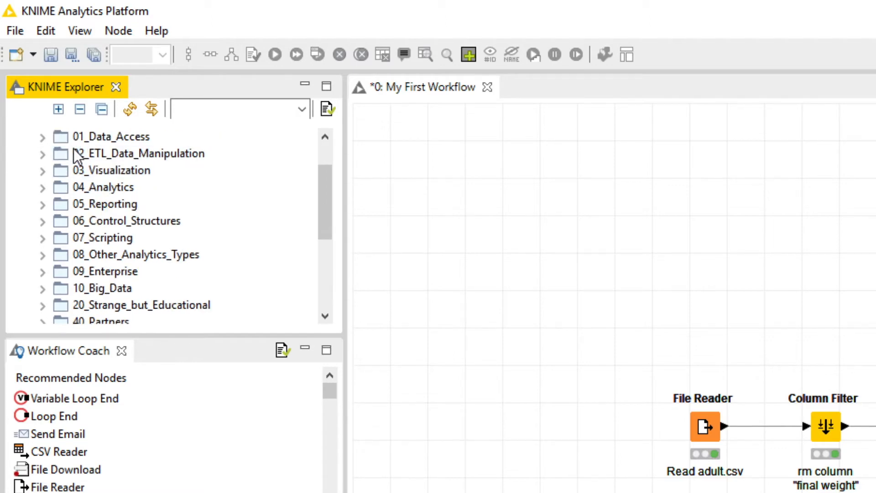
scroll(74, 150, "down", 2)
scroll(73, 149, "down", 2)
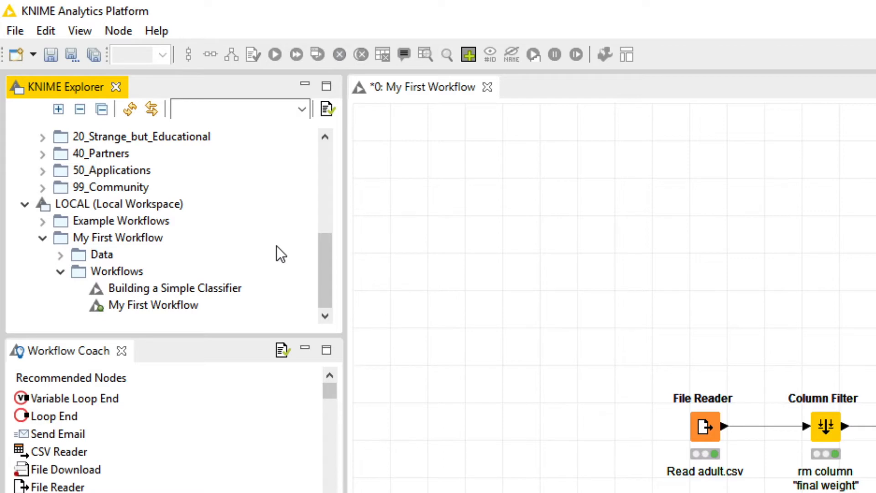
left_click(65, 255)
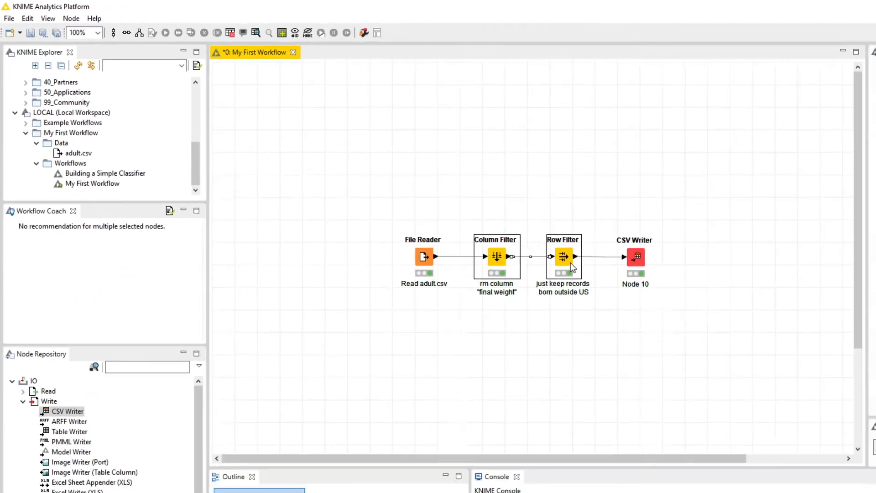
- Wrap the Column Filter and Row Filter nodes into a component named "Preprocessing"
right_click(465, 214)
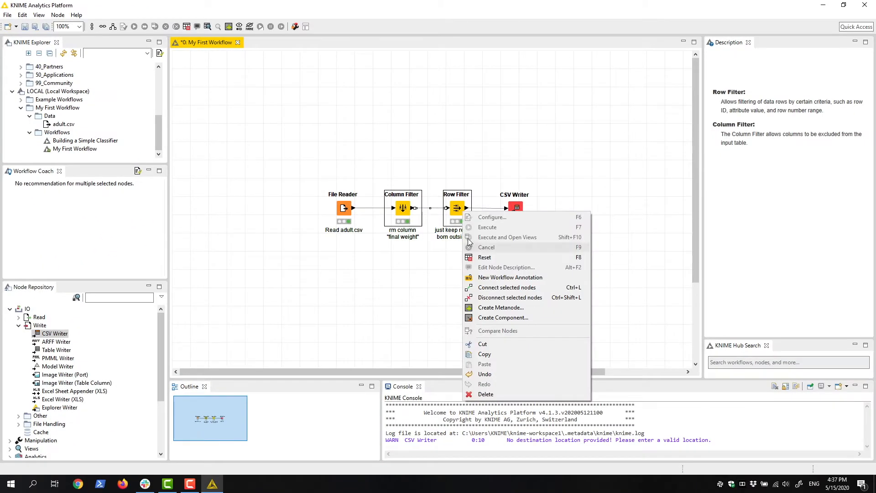
left_click(485, 317)
left_click(439, 269)
type("Preprocessing")
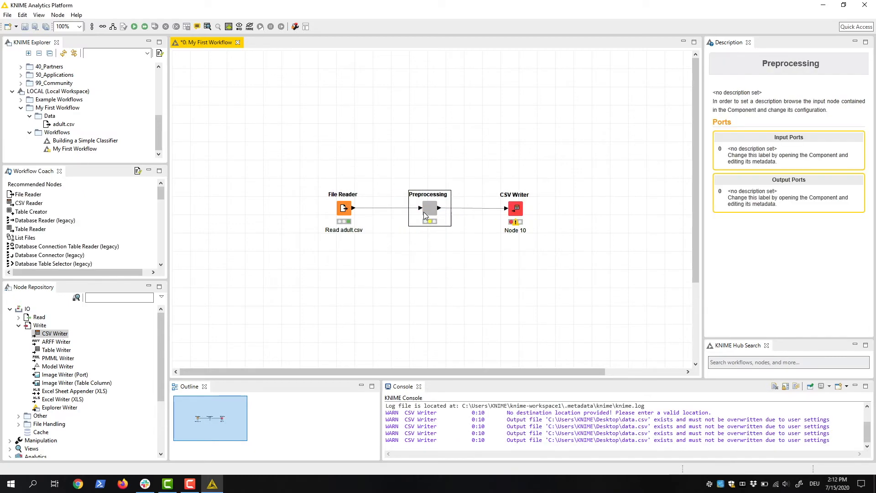
- Share the Preprocessing component by saving it in the local My First Workflow group
right_click(424, 213)
mouse_move(502, 329)
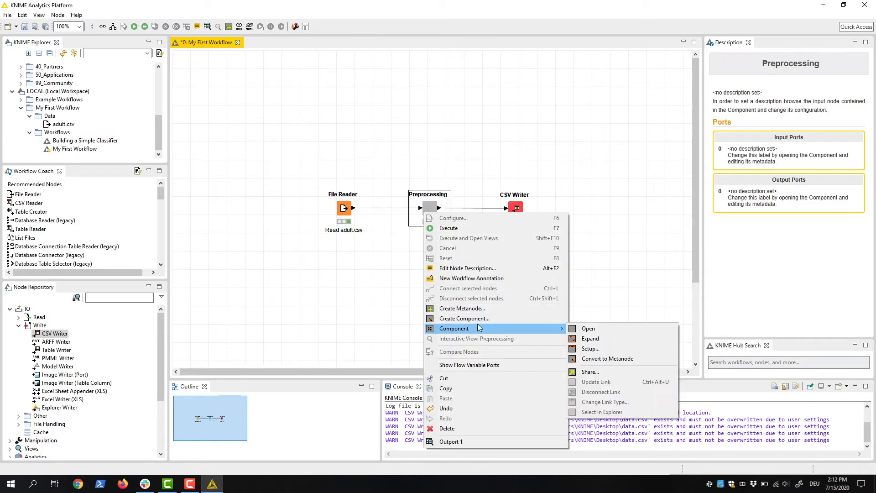
left_click(604, 374)
left_click(385, 106)
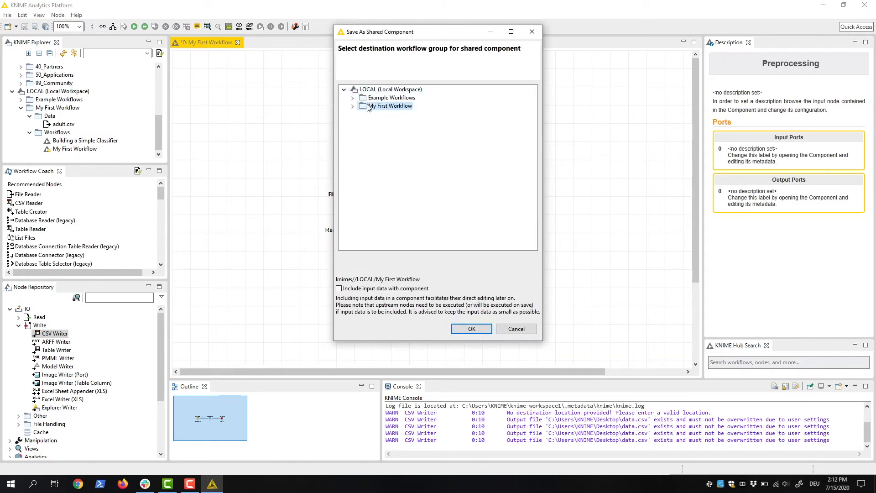
left_click(470, 328)
left_click(477, 260)
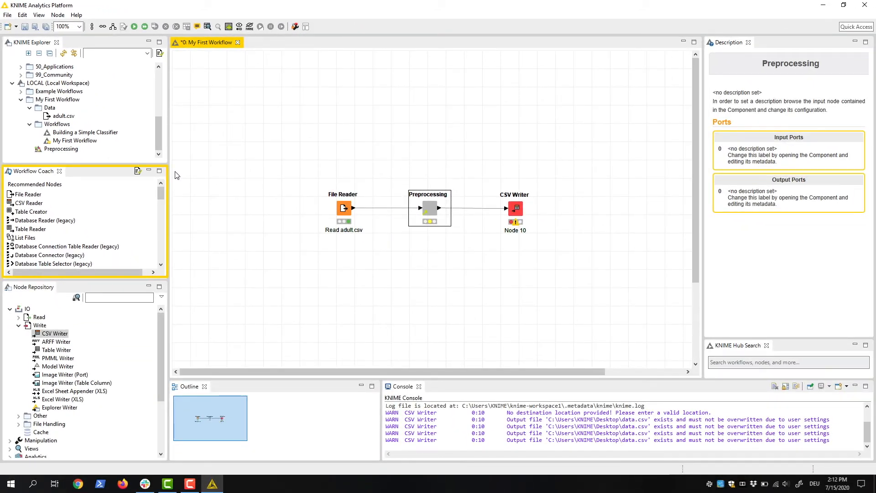
- Widen the Workflow Coach to show its Community column and add a recommended CSV Reader node below the File Reader
left_click(332, 204)
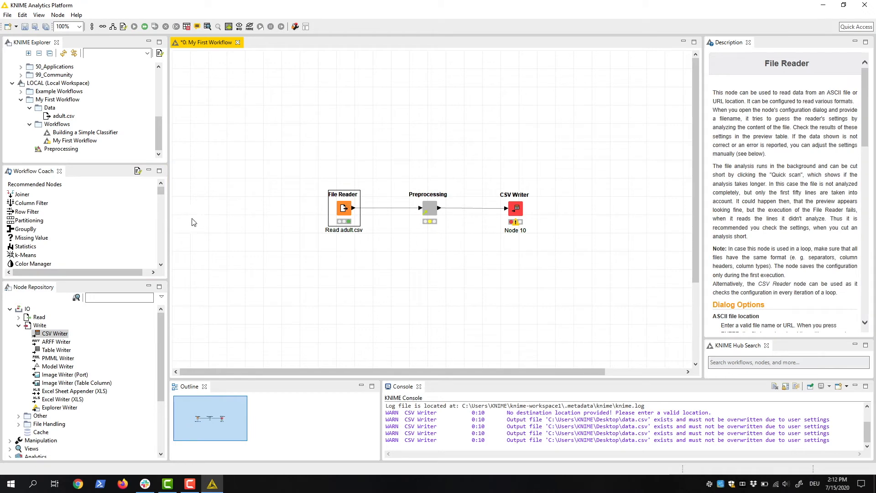
mouse_move(169, 223)
left_mouse_down()
mouse_move(226, 221)
mouse_move(179, 219)
left_mouse_up()
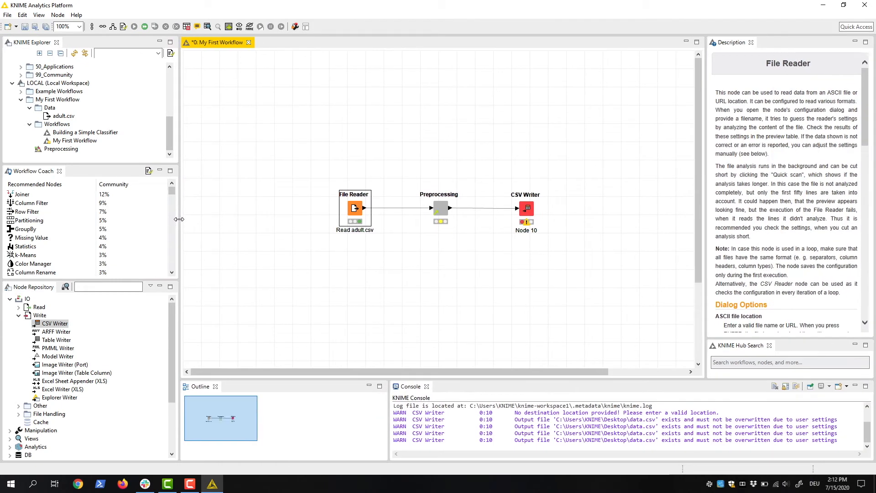
left_click(269, 250)
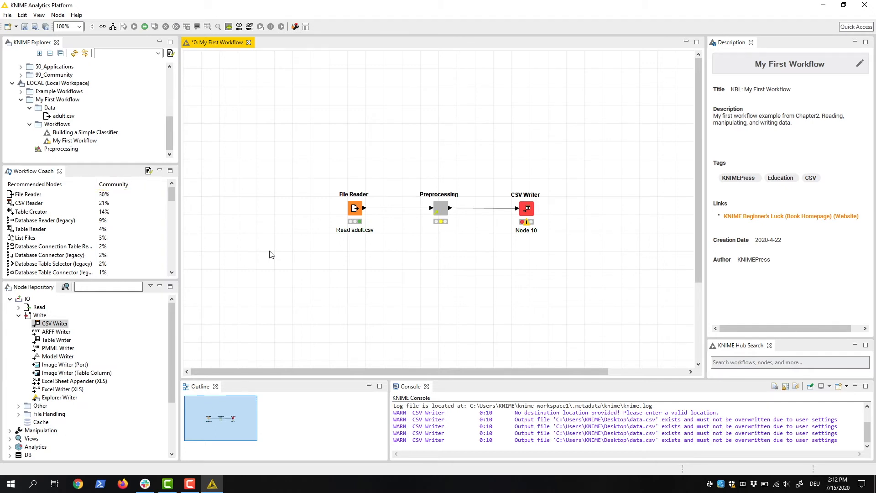
left_click_drag(24, 205, 356, 268)
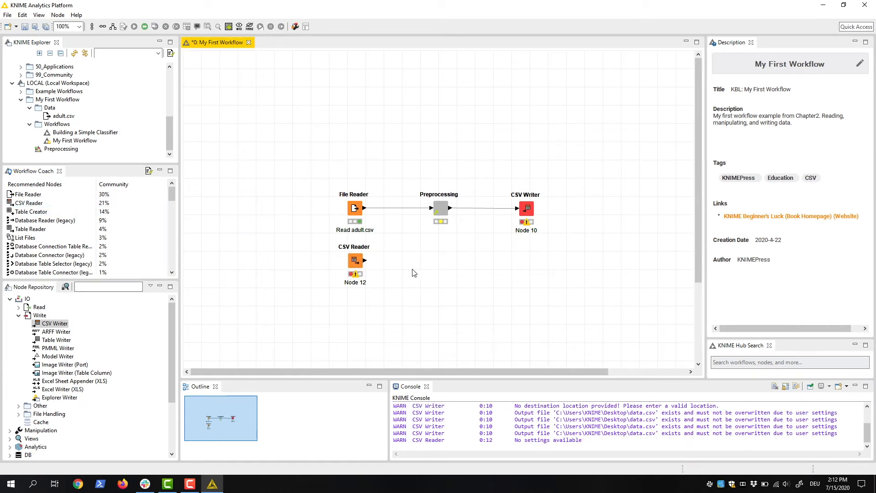
- Add a Line Plot node from the JavaScript views below the CSV Writer, leaving it unconnected
left_click(141, 346)
scroll(100, 335, "down", 1)
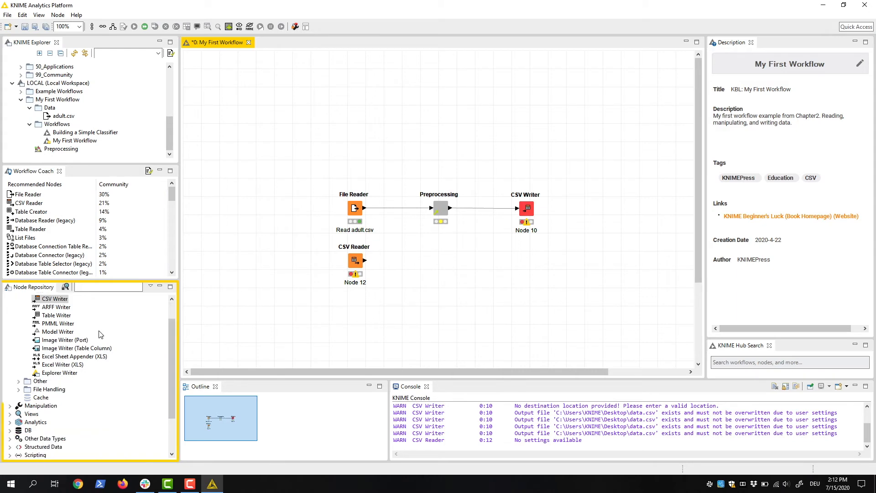
left_click(9, 415)
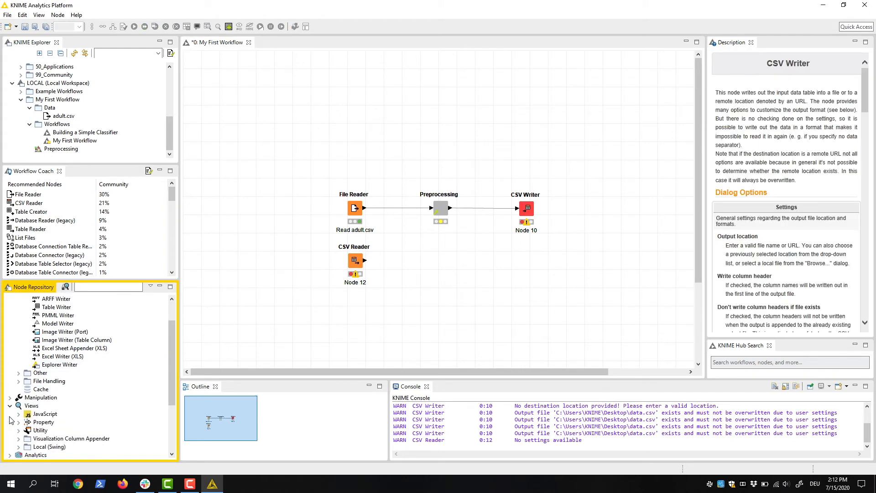
left_click(18, 414)
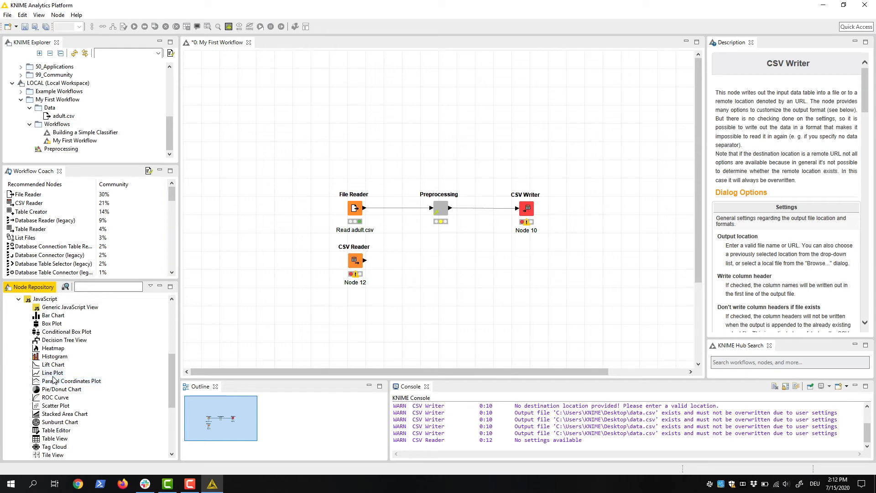
left_click_drag(53, 377, 536, 273)
left_click(556, 264)
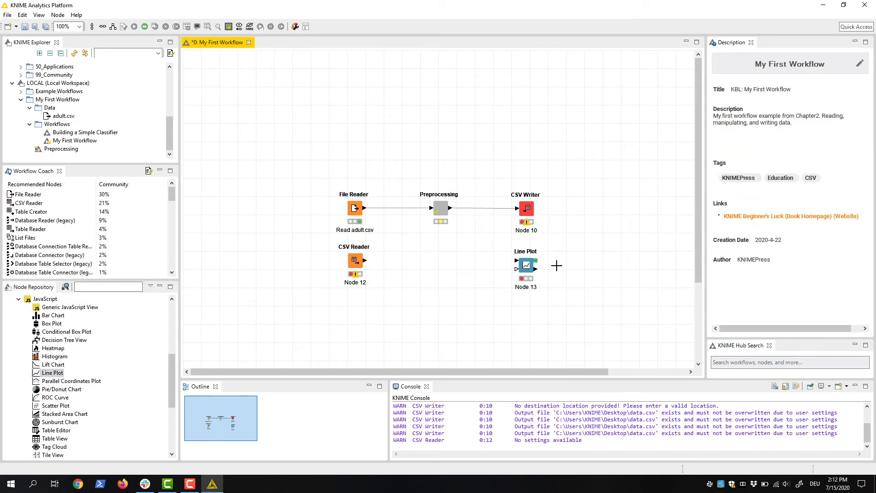
- Search the node repository for "visualization" and extend the search with fuzzy matching
left_click(110, 288)
type("visualization")
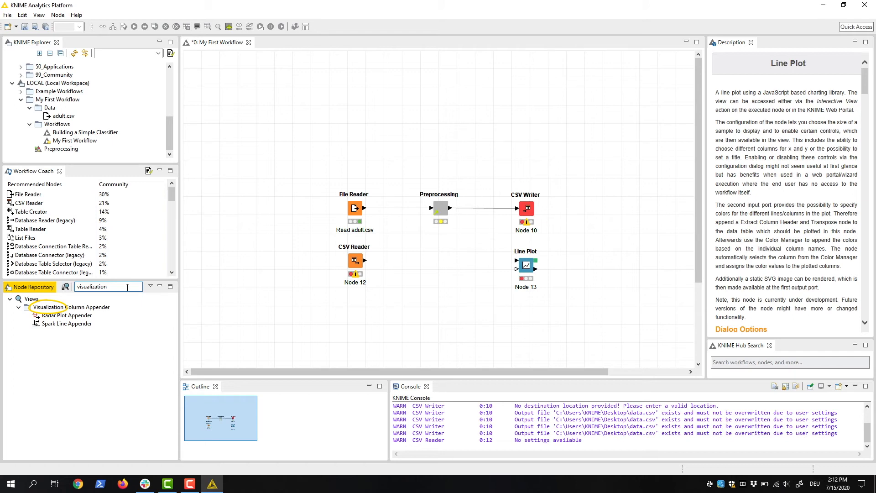
left_click(66, 288)
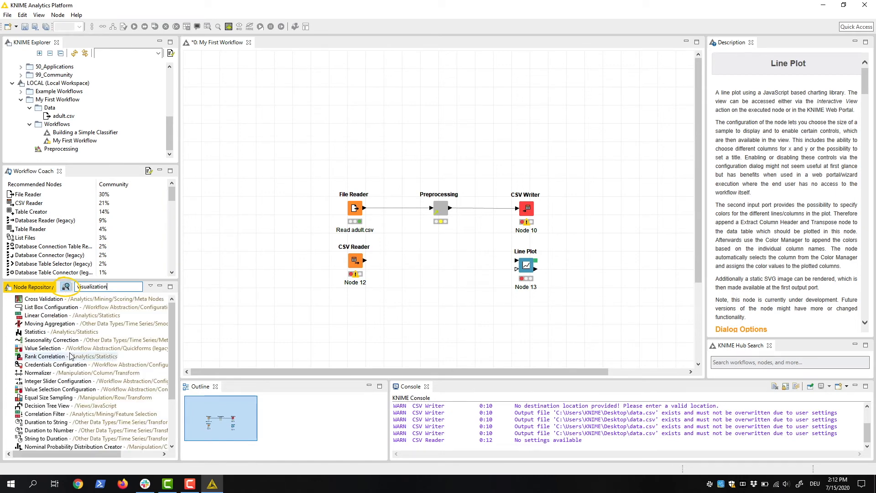
scroll(69, 332, "down", 3)
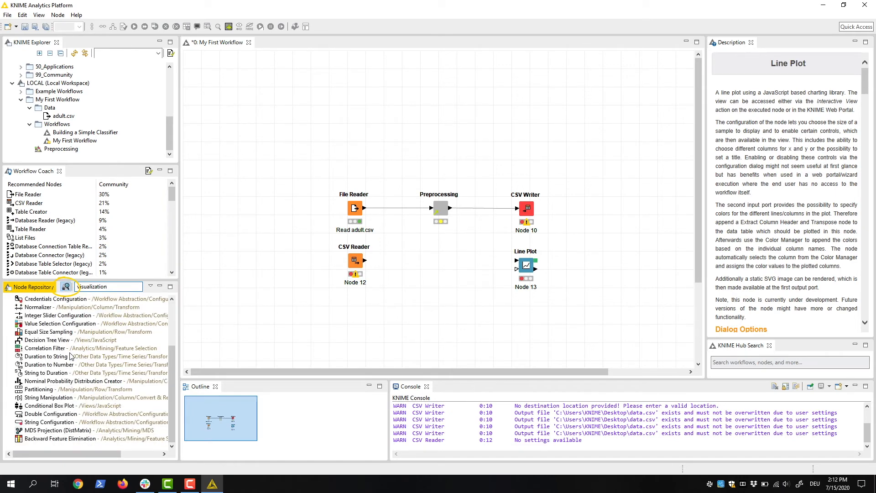
- Return the node repository search to exact matching, and search the KNIME Hub for "visualization", closing the results window
left_click(67, 288)
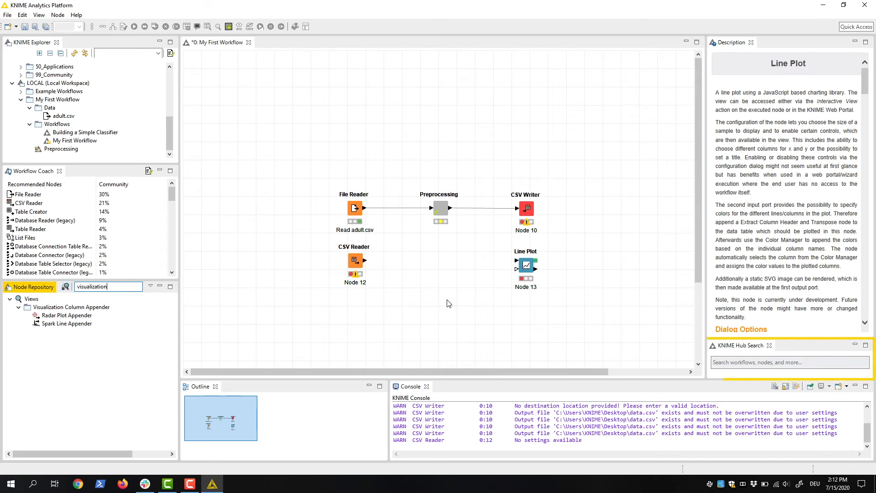
left_click(742, 364)
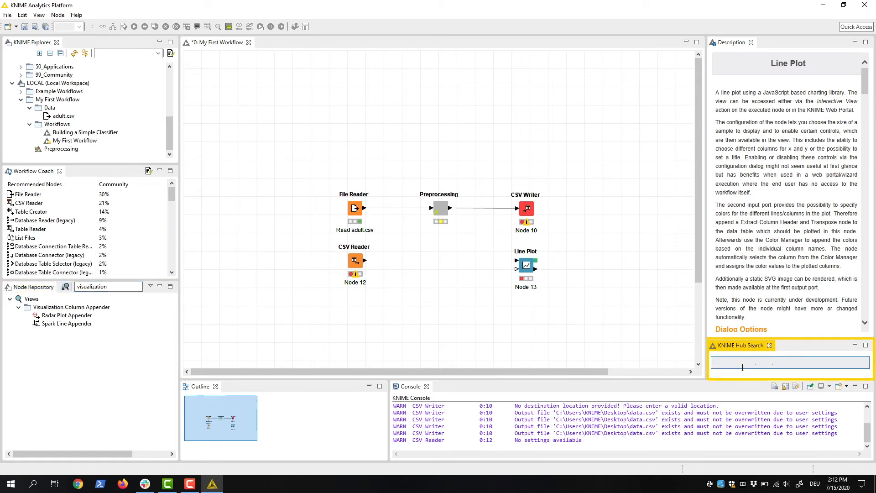
type("visualization")
key("Return")
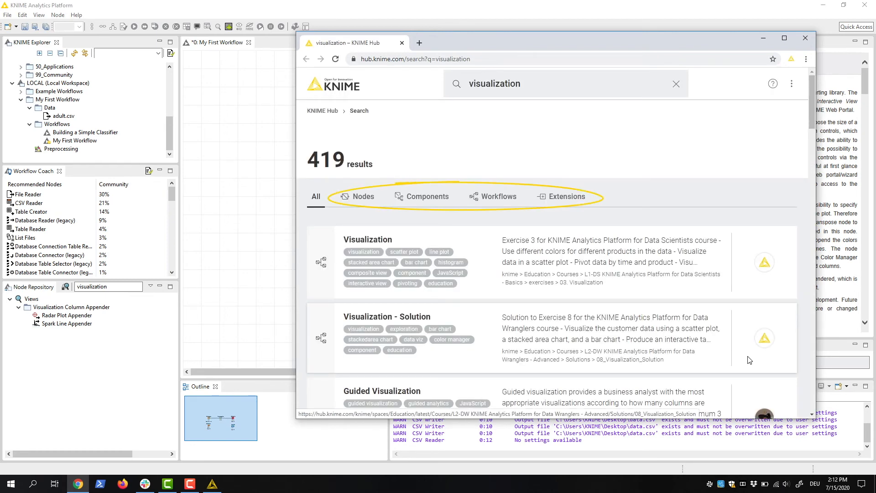
left_click(805, 39)
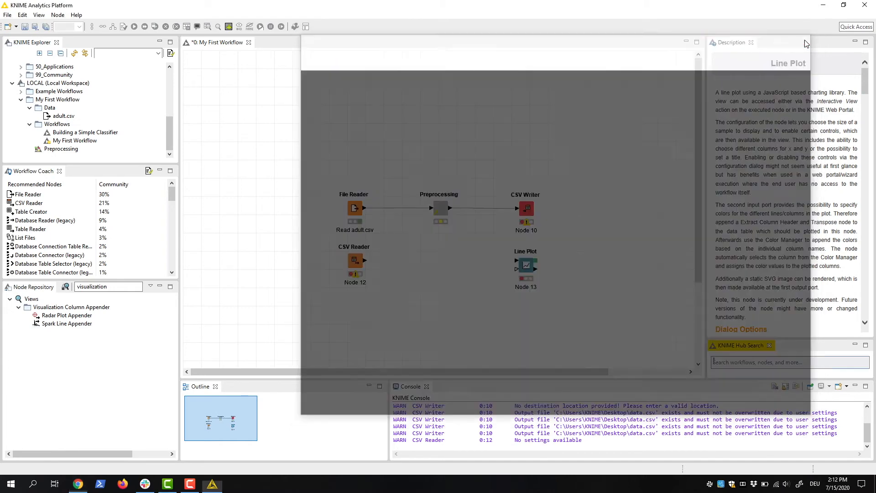
- View the descriptions of the workflow, the File Reader node and the Radar Plot Appender in the repository, ending on the workflow's description
left_click(659, 101)
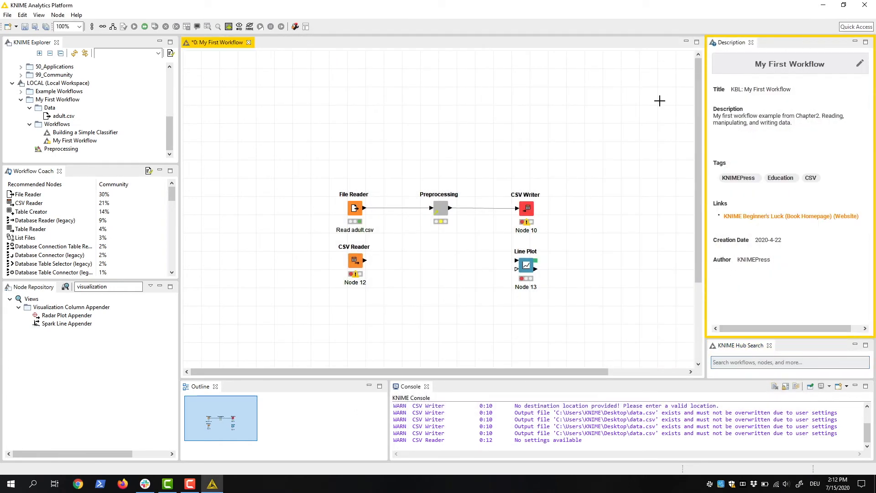
left_click(354, 210)
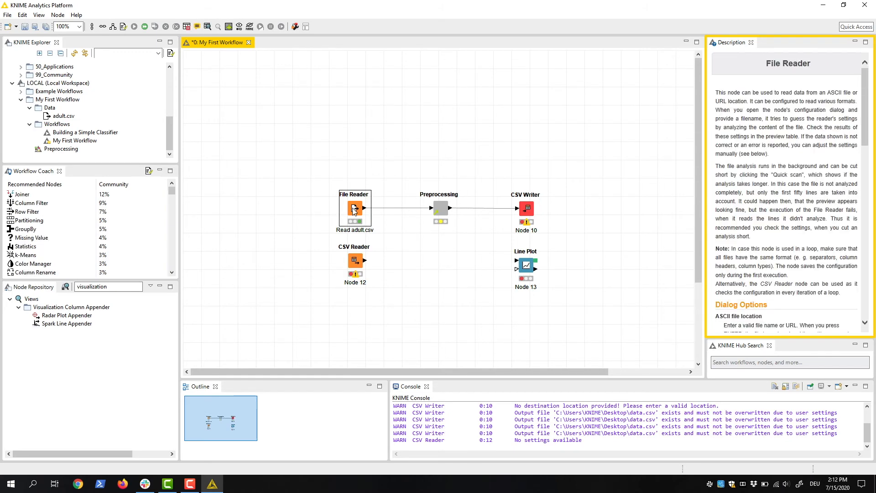
left_click(83, 318)
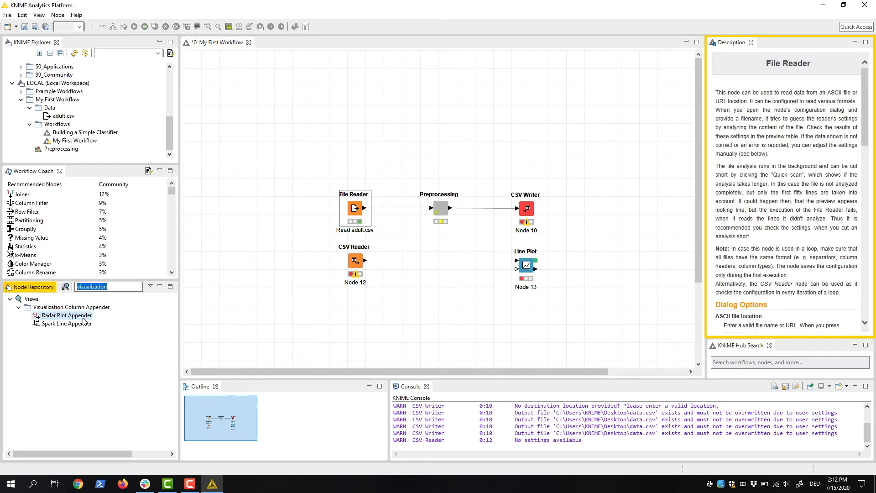
left_click(357, 215)
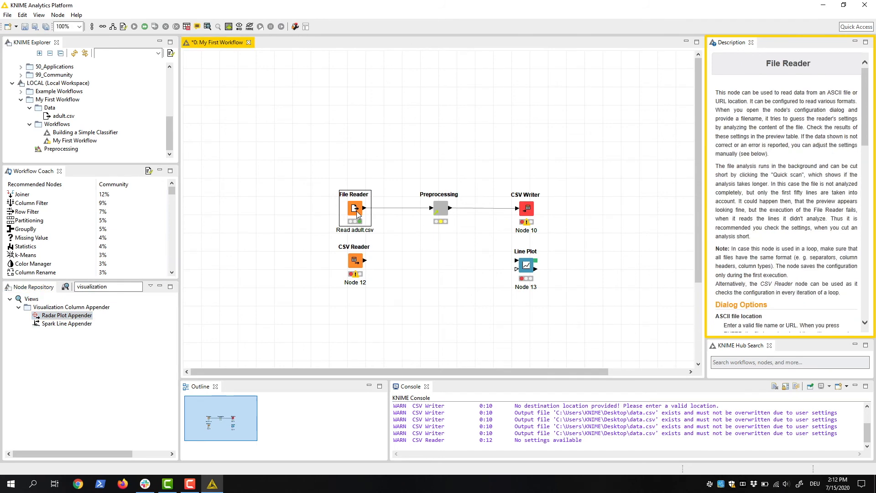
left_click(602, 132)
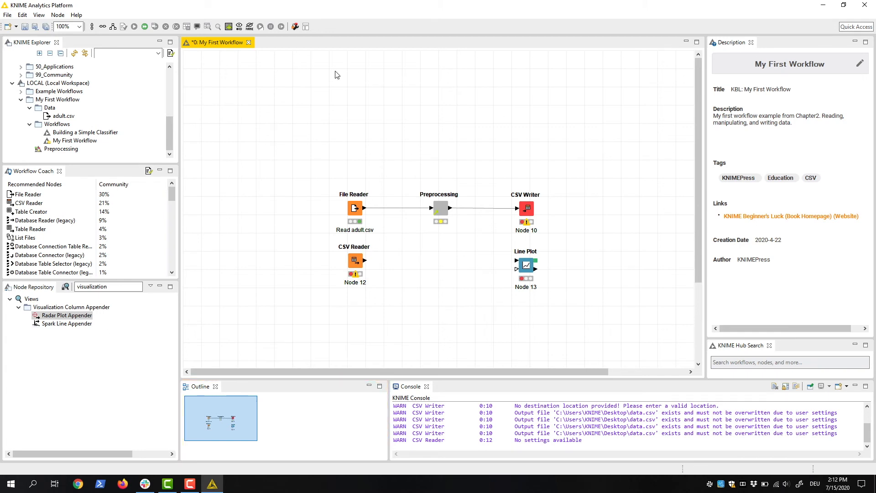
- Inspect the workflow at 250% zoom by shifting the visible area in the outline, and restore the zoom to 100%
left_click(80, 28)
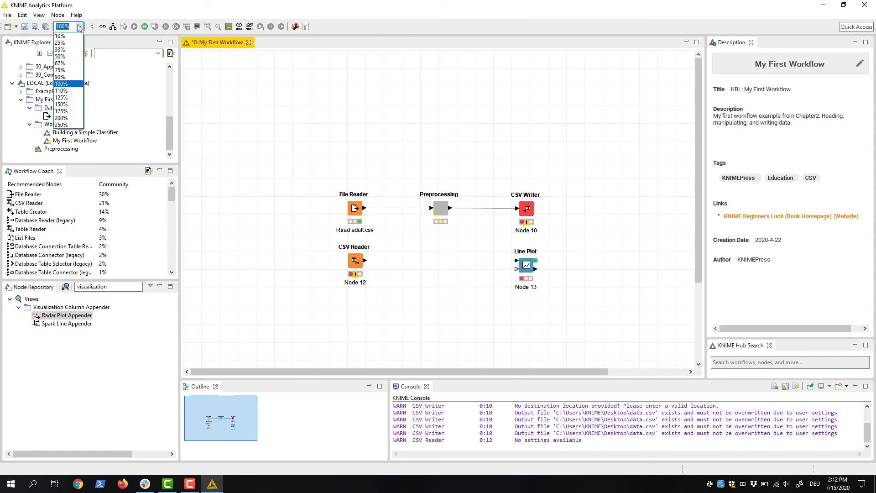
left_click(64, 117)
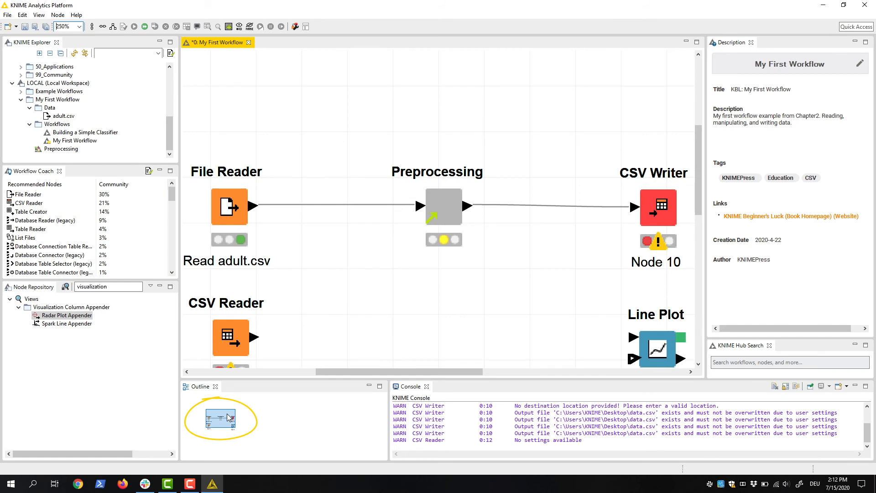
mouse_move(229, 417)
left_mouse_down()
mouse_move(239, 417)
mouse_move(235, 427)
mouse_move(219, 417)
mouse_move(228, 417)
left_mouse_up()
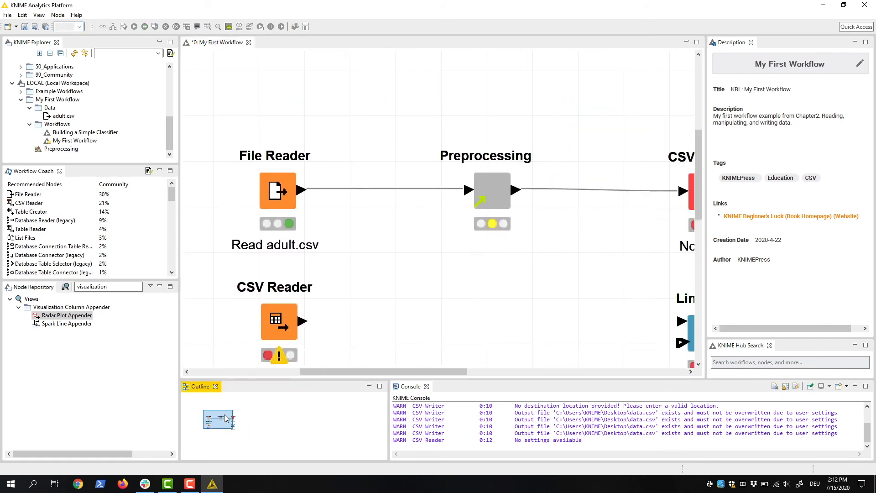
left_click(79, 27)
left_click(74, 87)
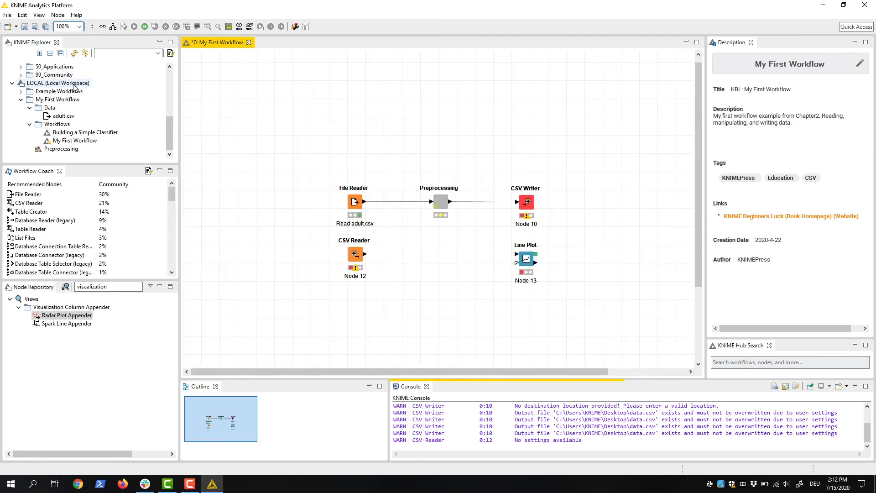